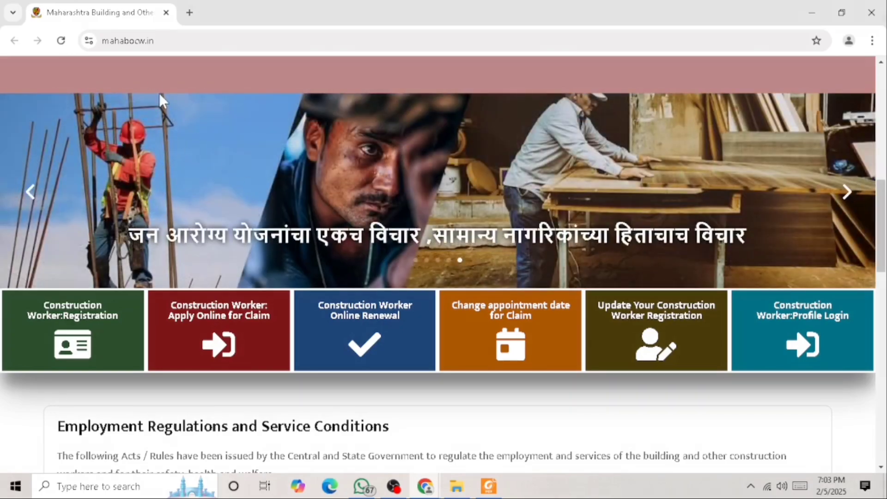
Open the Construction Worker Online Renewal page and choose New Renewal as the action
left_click(172, 46)
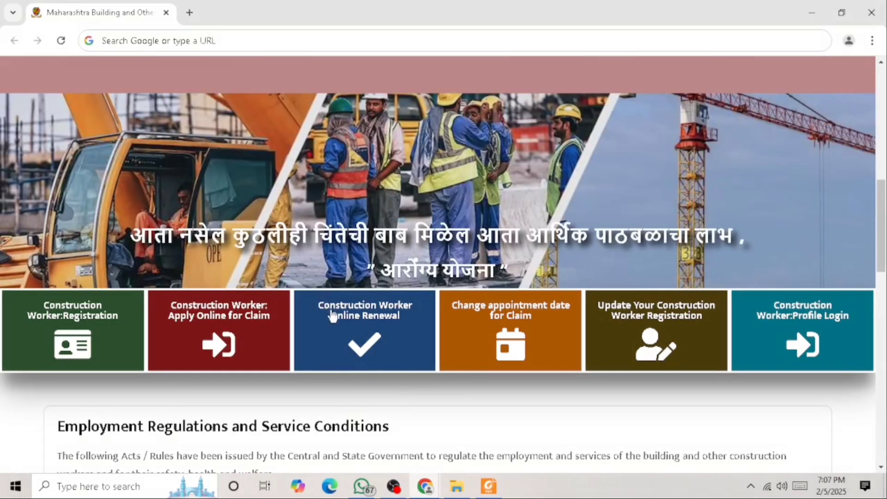
left_click(380, 342)
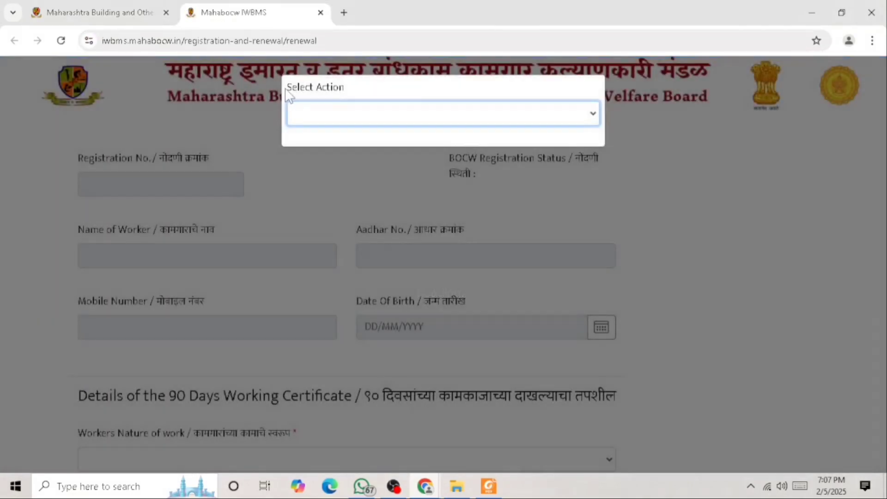
left_click_drag(287, 87, 365, 94)
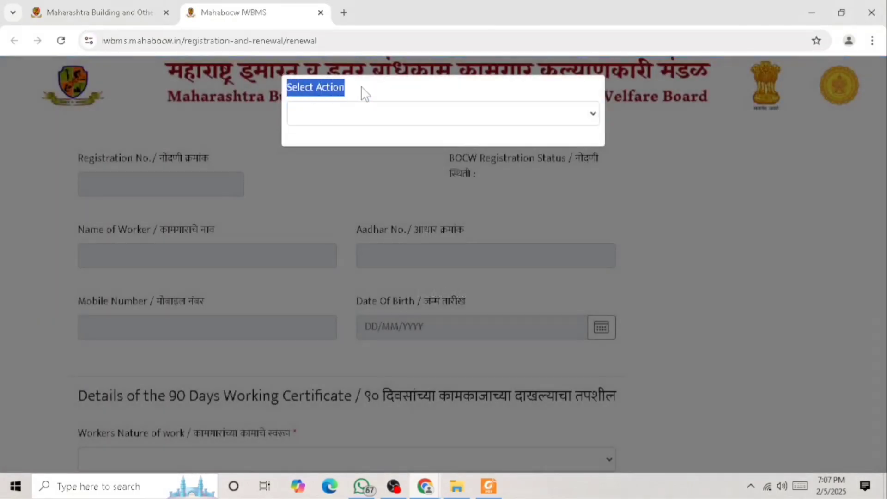
left_click(353, 113)
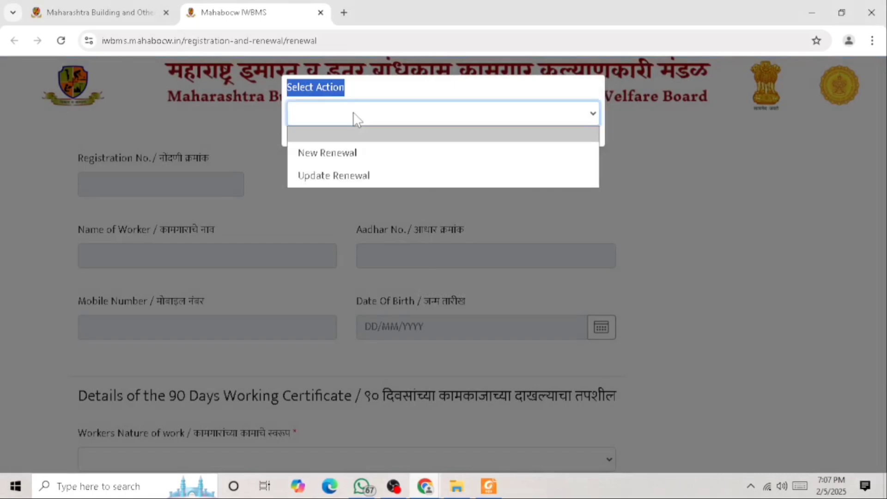
left_click(333, 154)
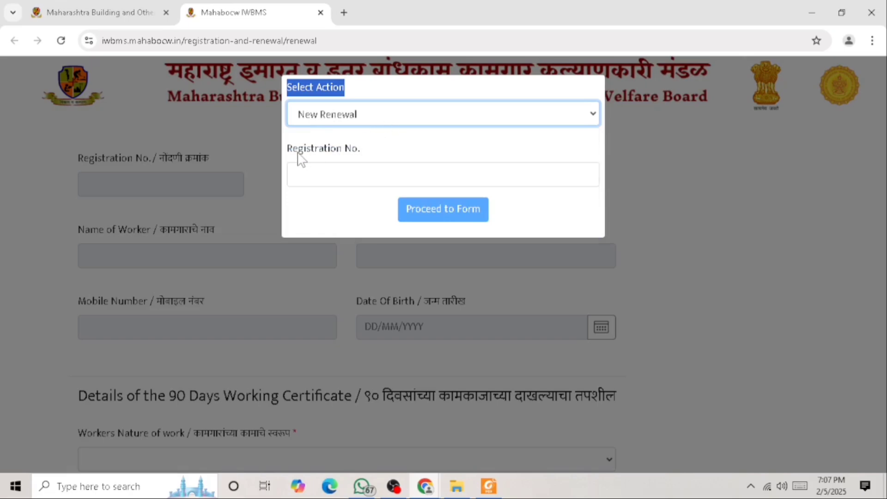
Enter the worker's registration number and proceed to the BOCW renewal form
left_click_drag(289, 149, 366, 158)
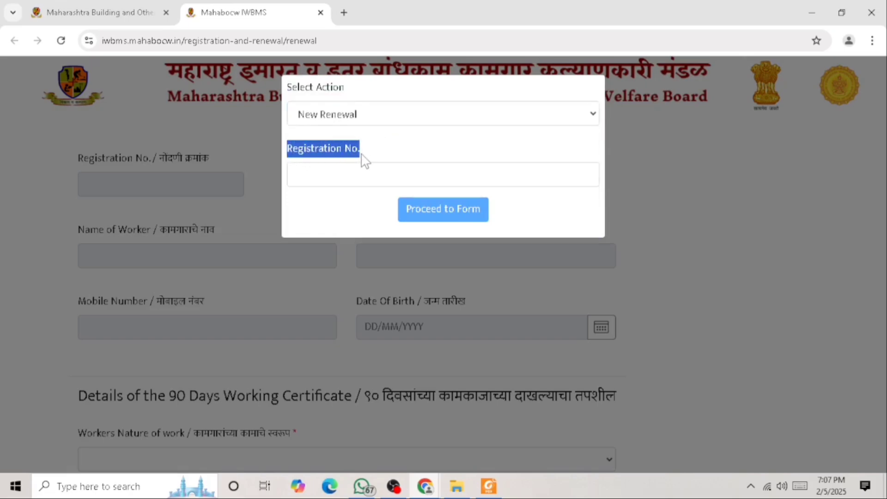
left_click(331, 174)
key("ctrl+v")
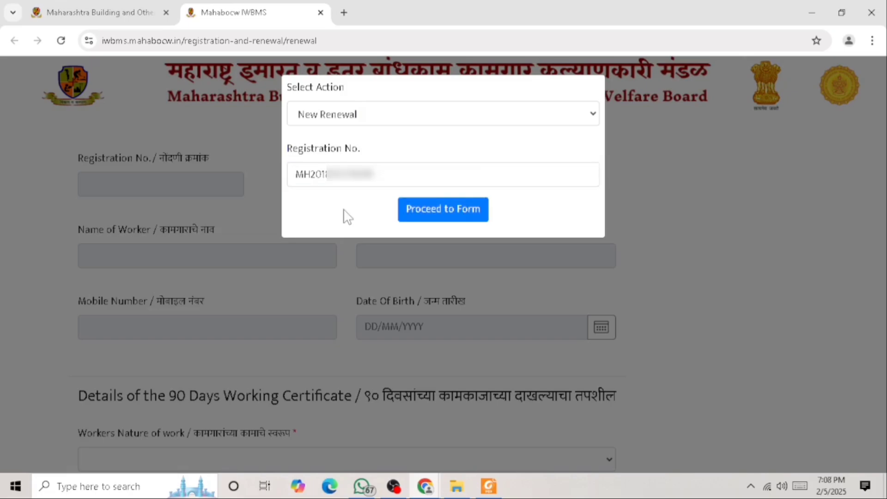
left_click_drag(292, 149, 369, 161)
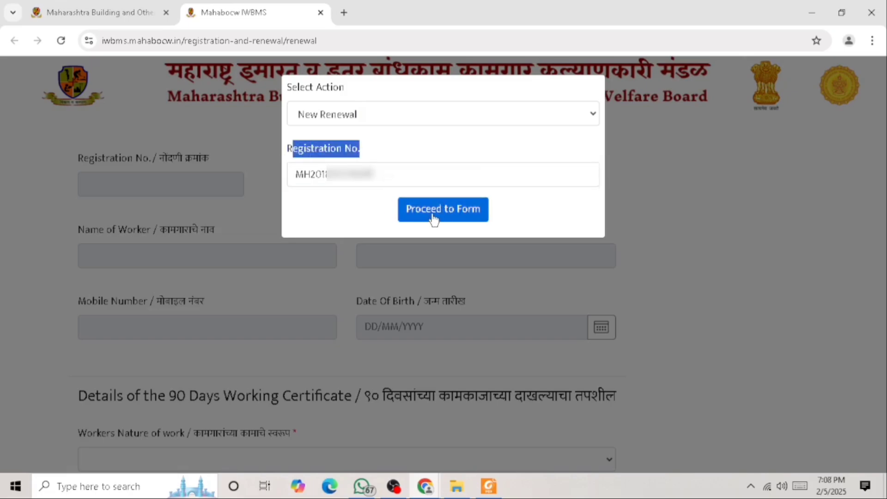
left_click(448, 214)
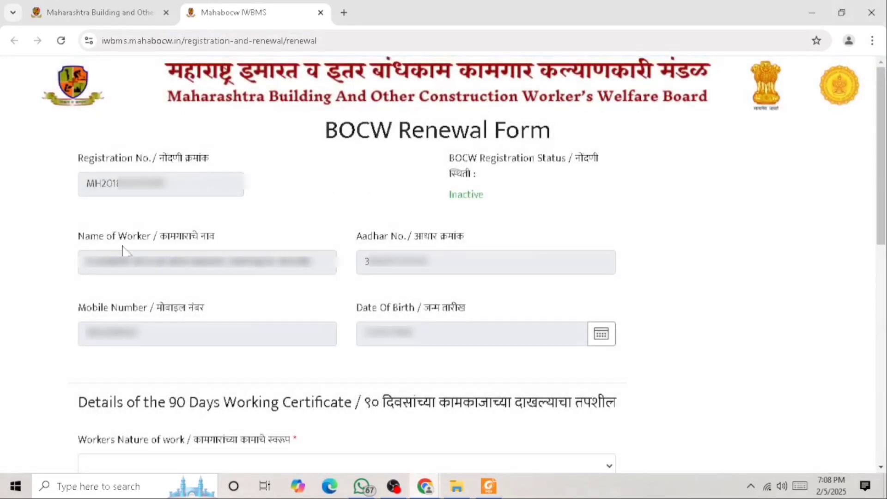
Review the prefilled registration number, status, worker name, Aadhar number, mobile number and date of birth in the renewal form
left_click_drag(77, 158, 223, 161)
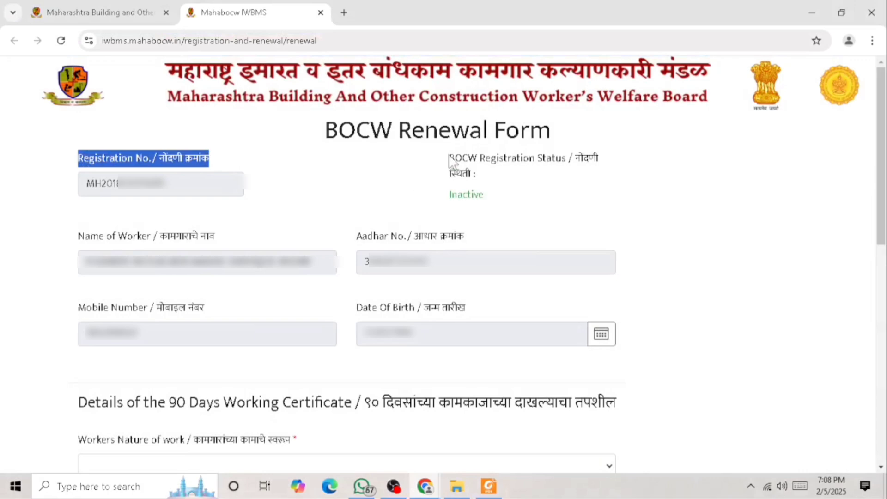
left_click_drag(448, 156, 559, 198)
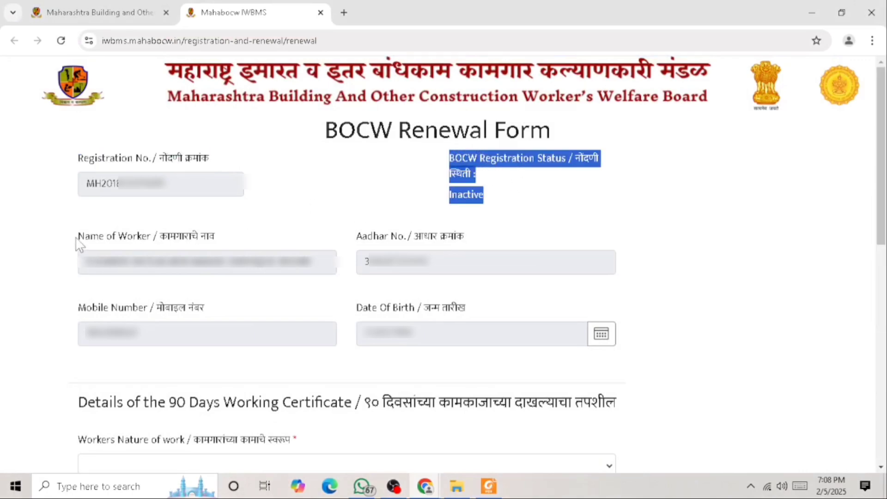
left_click_drag(78, 237, 241, 236)
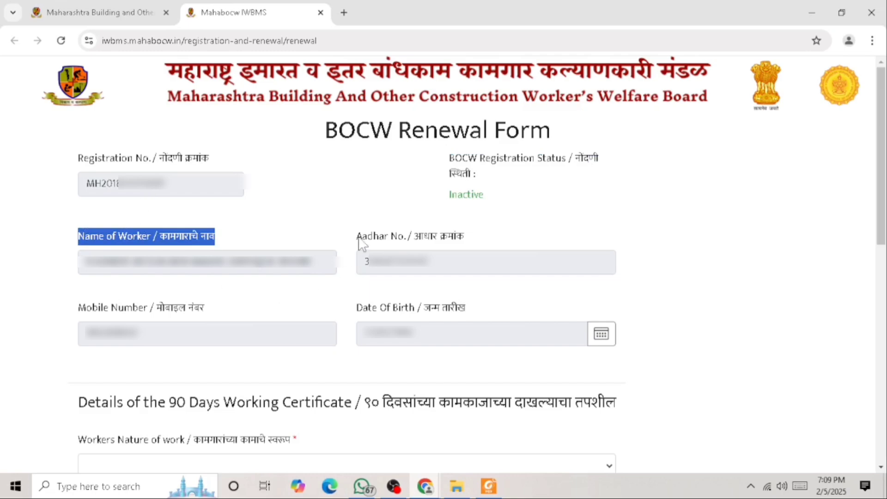
left_click_drag(358, 239, 483, 246)
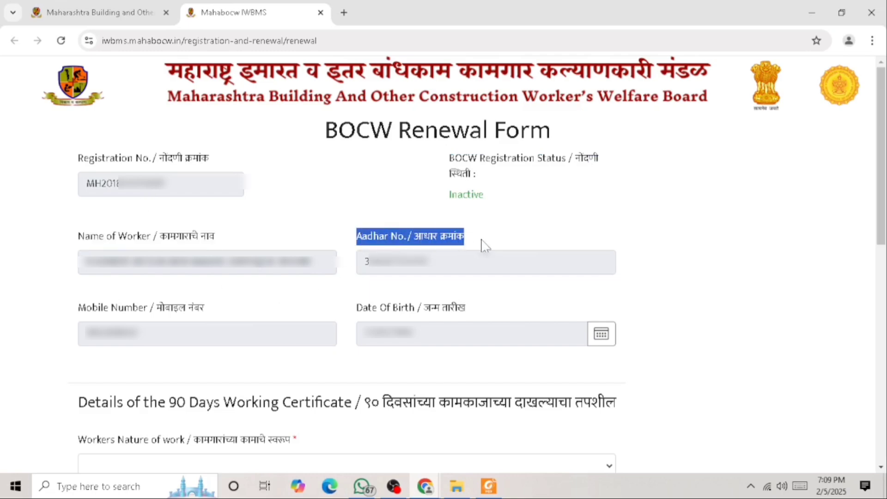
left_click_drag(85, 309, 211, 309)
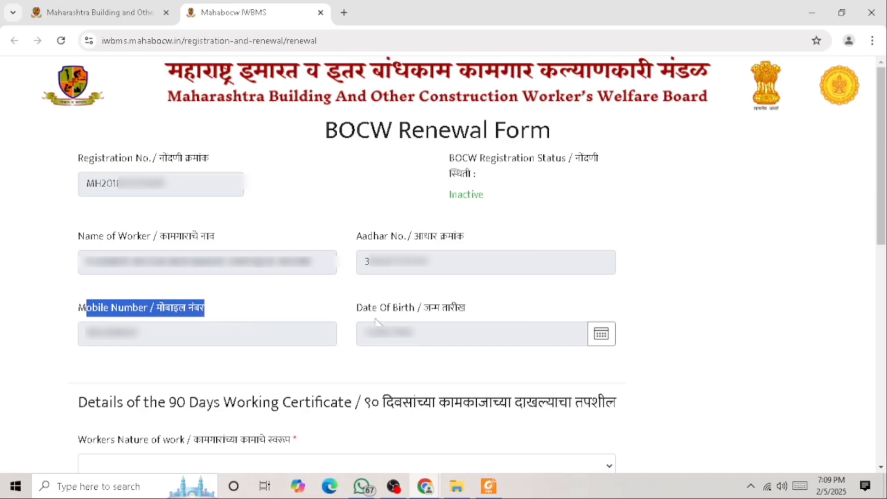
left_click_drag(355, 307, 476, 307)
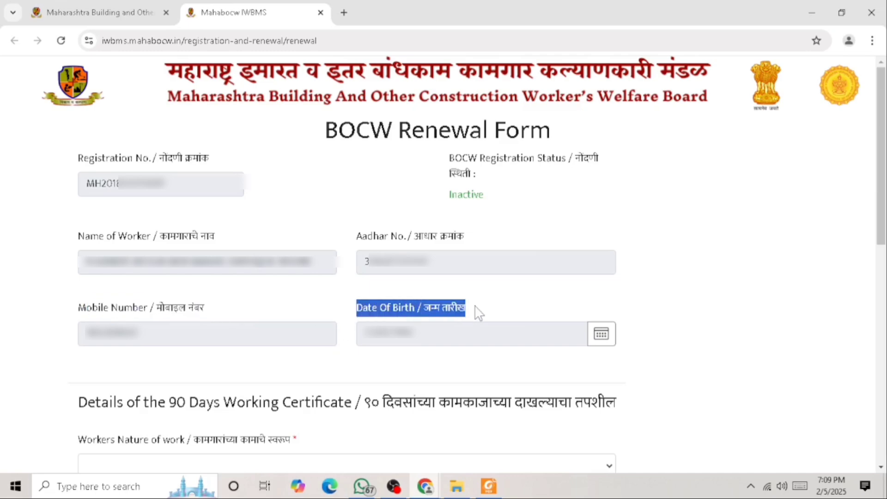
left_click(88, 407)
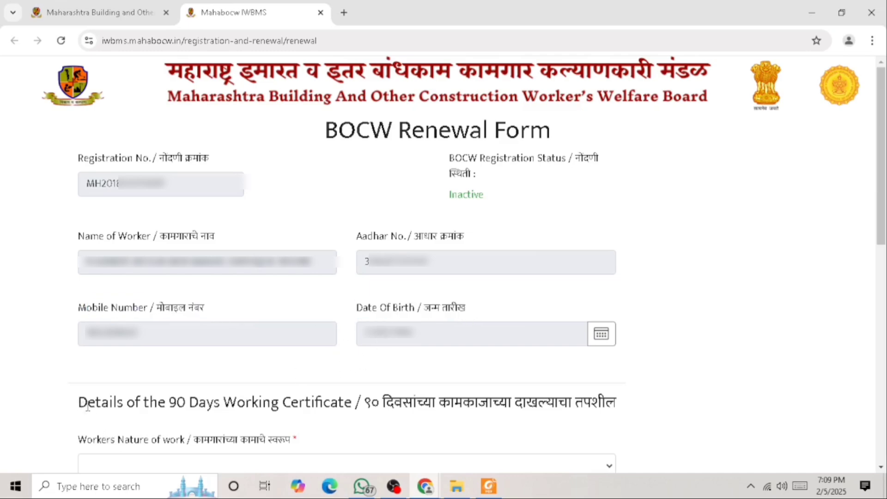
Set the worker's nature of work to All type of Helpers and the issuer type to Person with authorization by municipal corporation or municipal council
left_click_drag(87, 408, 651, 406)
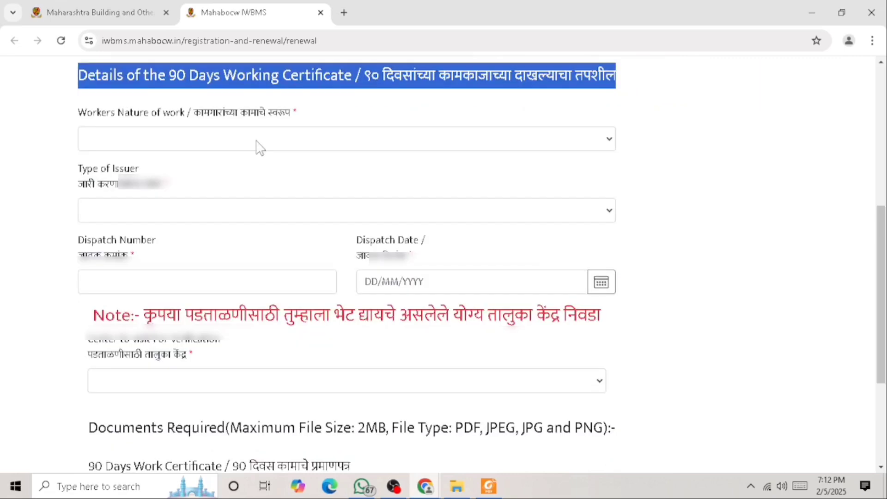
left_click_drag(78, 121, 303, 123)
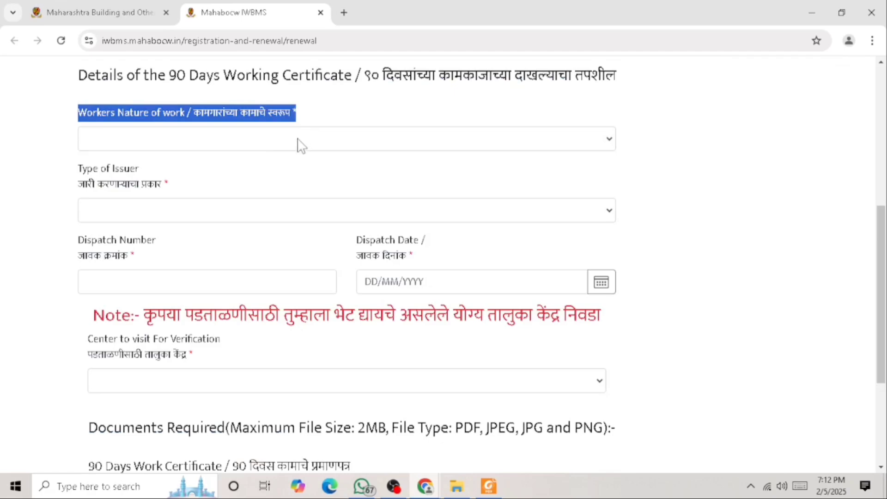
left_click(259, 140)
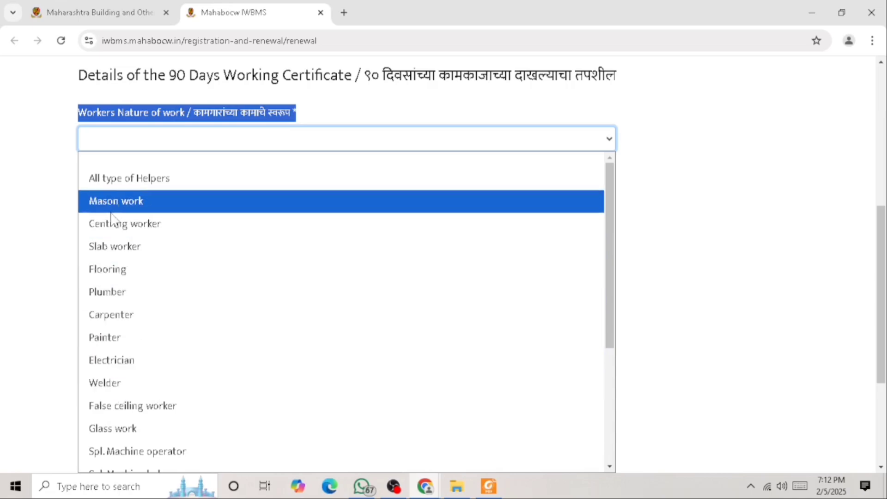
left_click(124, 182)
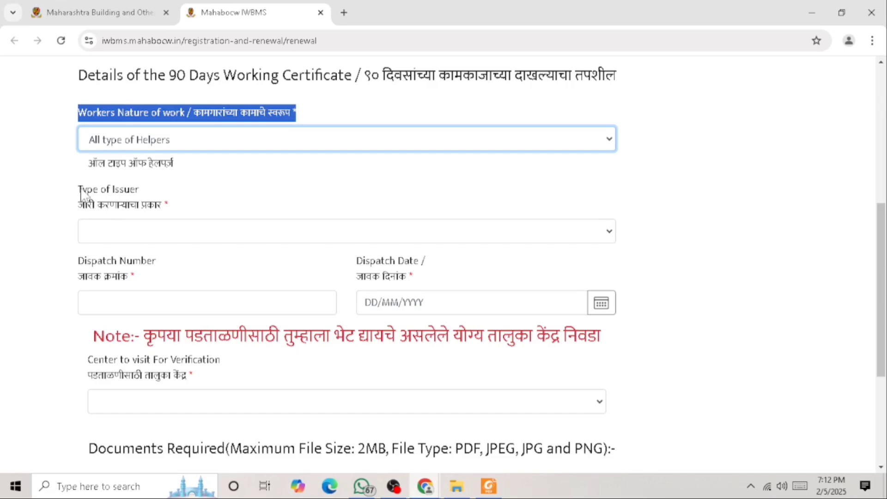
left_click_drag(81, 190, 166, 210)
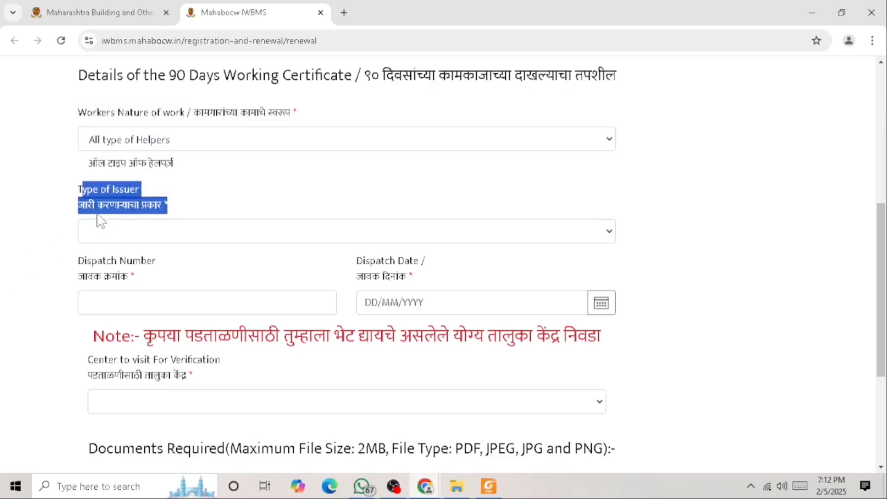
left_click(155, 231)
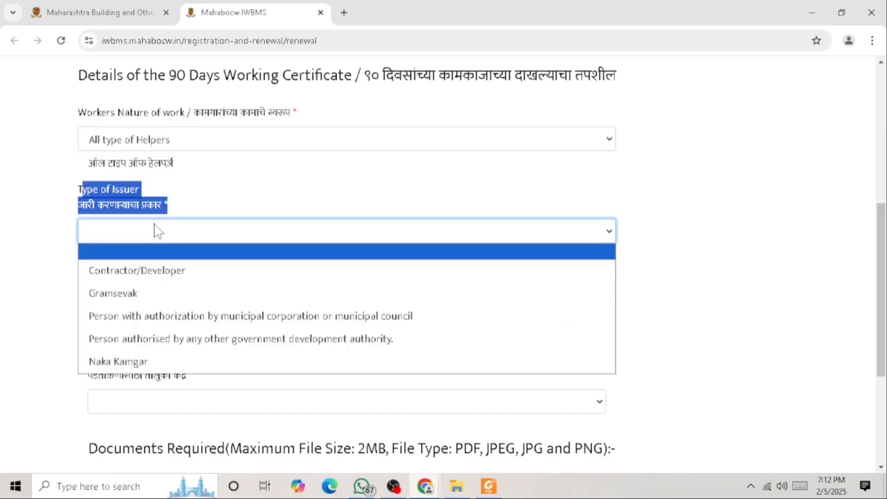
left_click(122, 315)
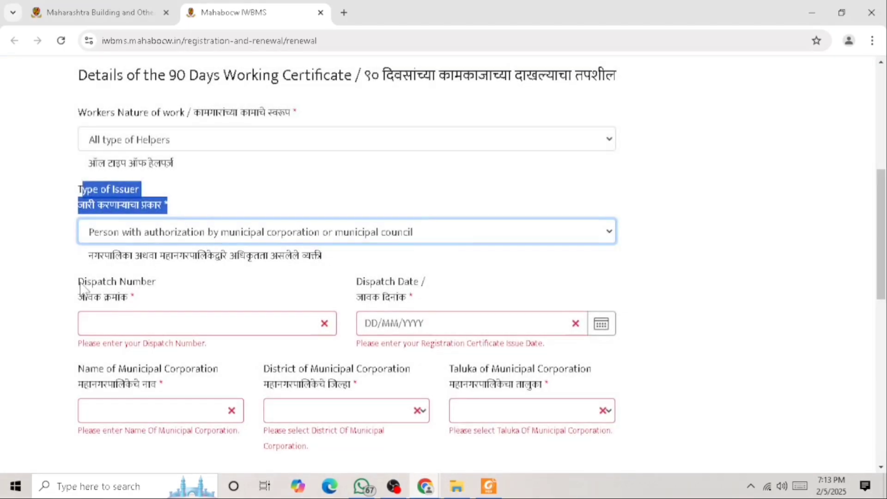
Enter 95 as the dispatch number of the 90 Days Working Certificate
left_click_drag(78, 283, 160, 297)
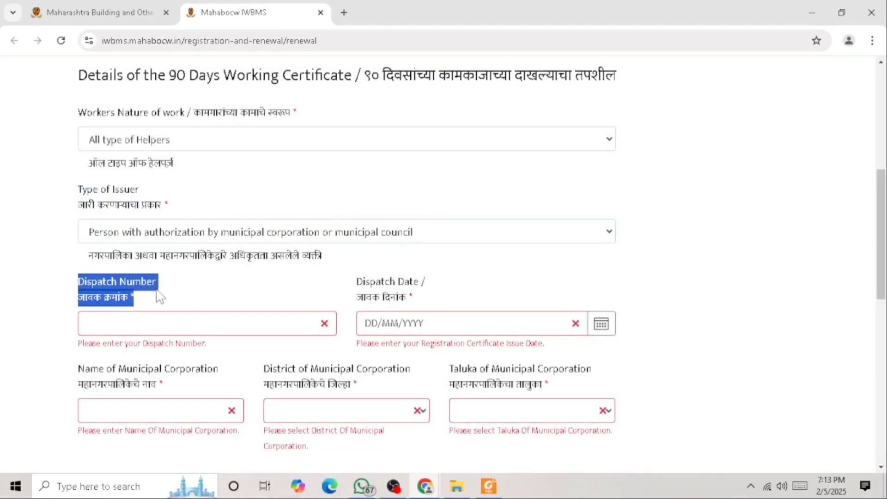
left_click(151, 327)
type("95")
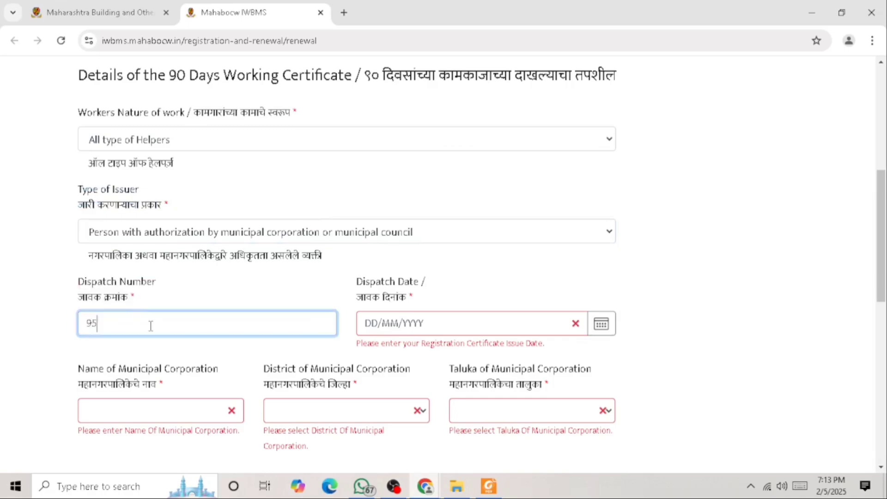
Examine the dispatch number and dispatch date fields and the overall layout of the Gramsevak 90-day certificate PDF
left_click_drag(357, 280, 427, 303)
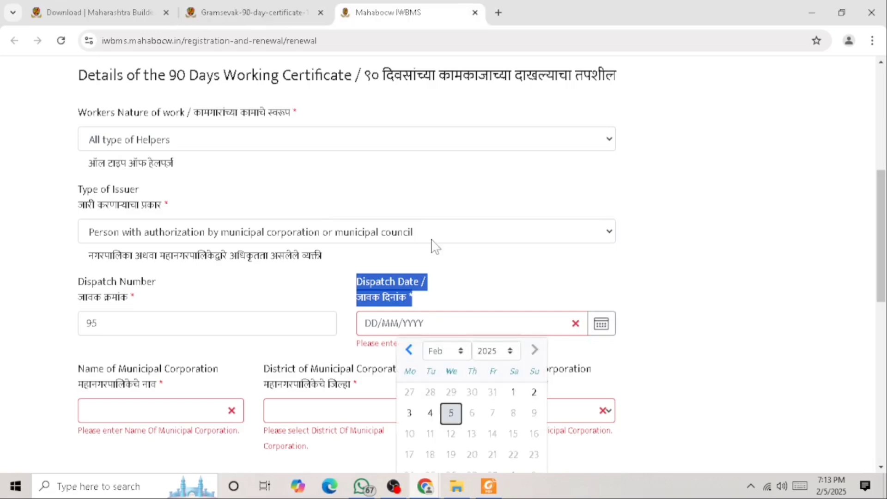
left_click(253, 6)
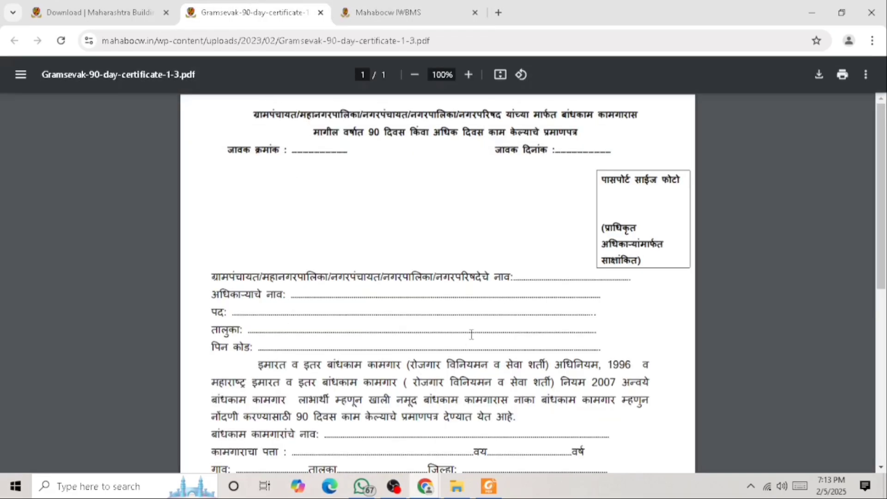
left_click_drag(230, 149, 401, 151)
left_click_drag(500, 144, 659, 176)
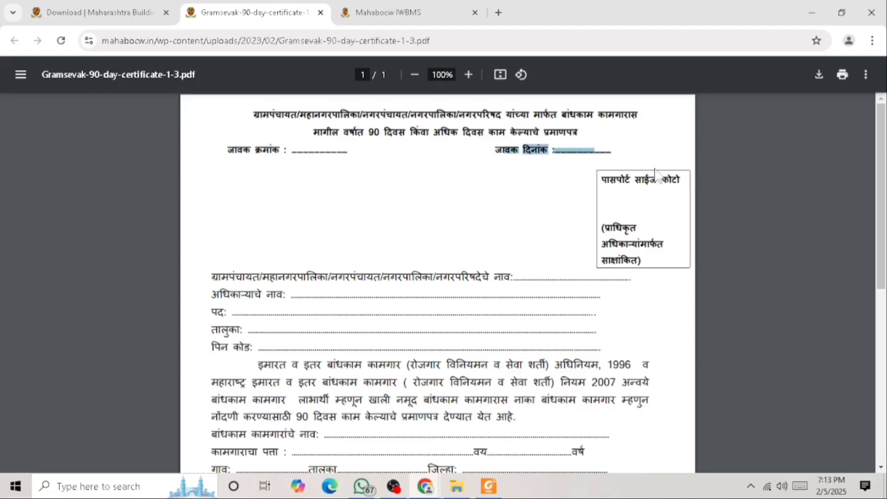
scroll(411, 250, "down", 4)
scroll(415, 296, "down", 1)
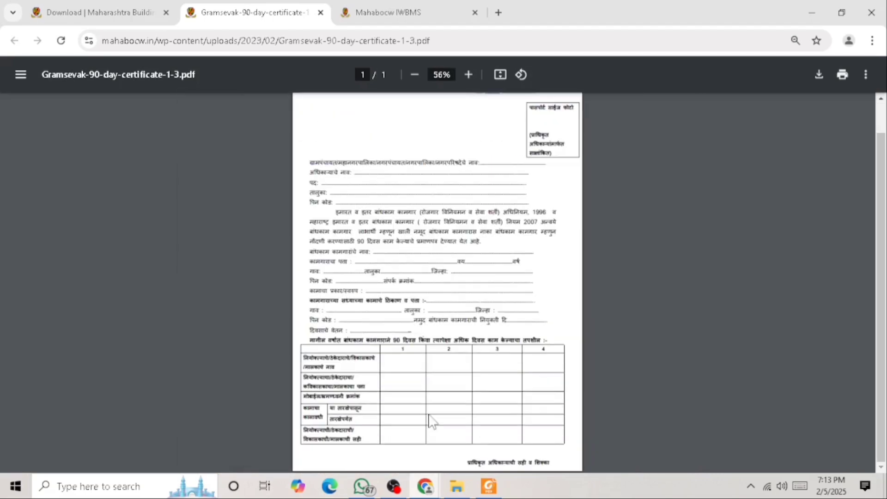
scroll(429, 420, "up", 1)
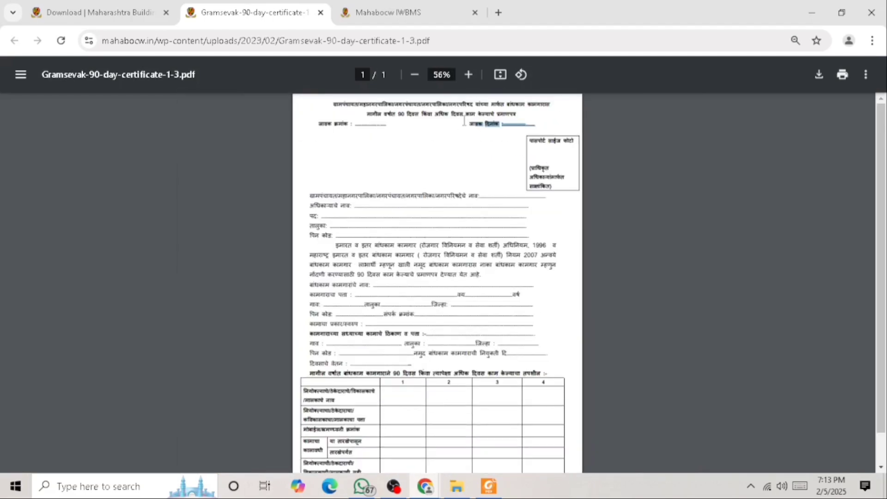
Return to the renewal form and set the certificate's dispatch date to 22/01/2025
left_click(389, 12)
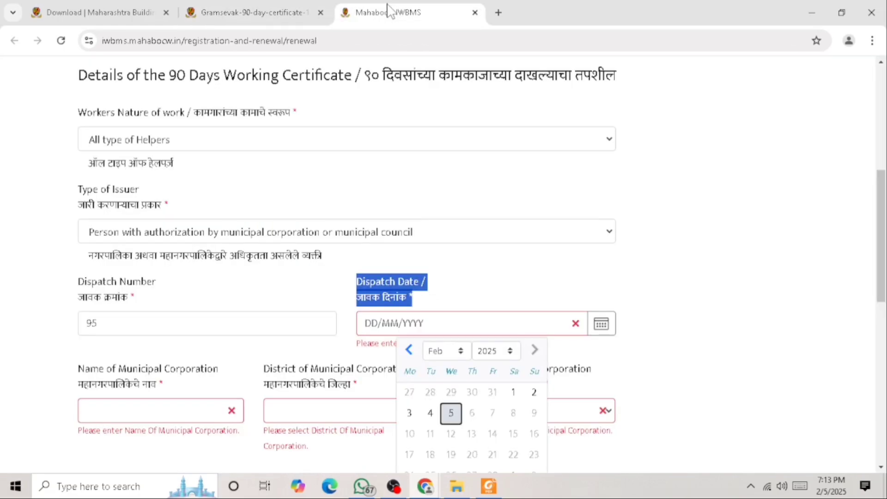
left_click(372, 319)
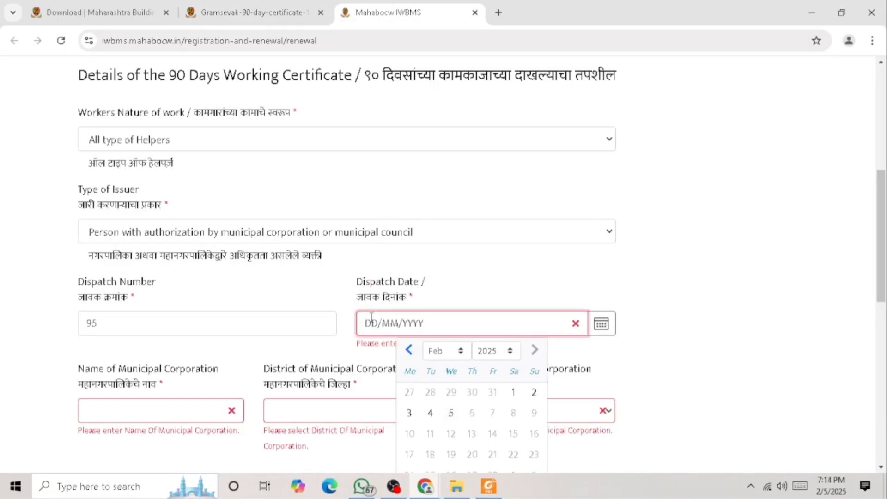
type("22/01/2025")
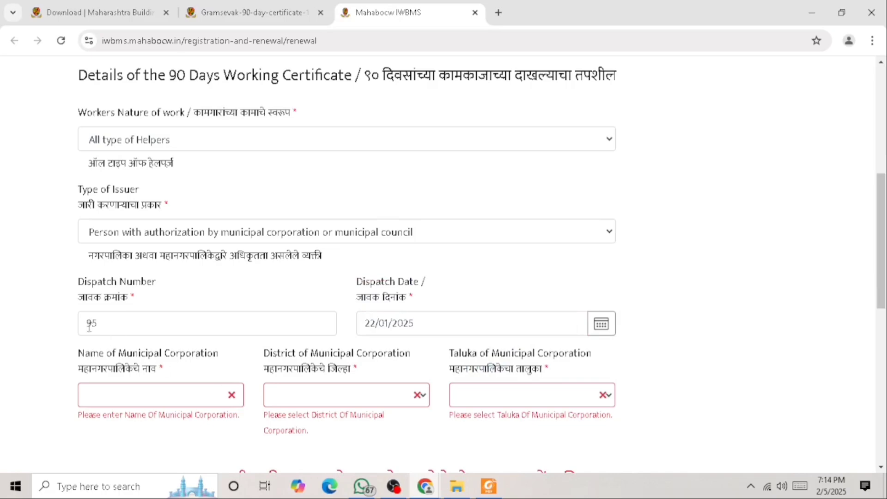
Enter purna nagarparishad as the name of the municipal corporation in the 90 Days Working Certificate details
left_click_drag(77, 353, 166, 384)
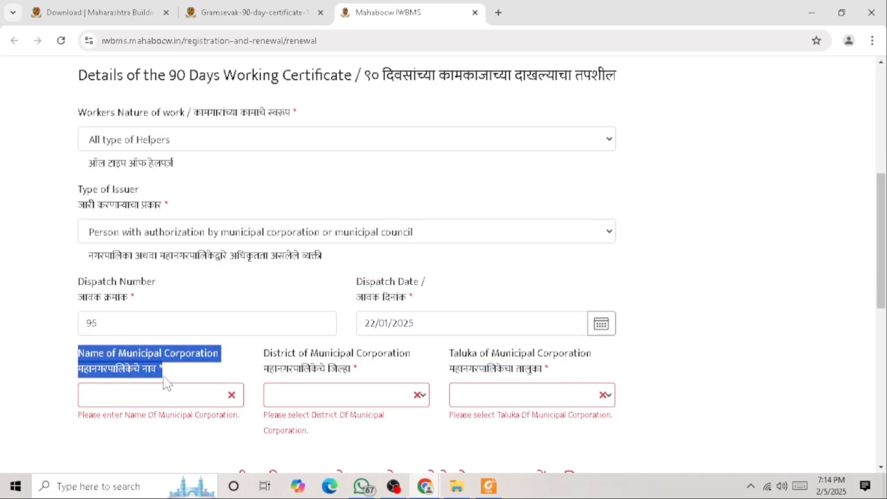
left_click(151, 400)
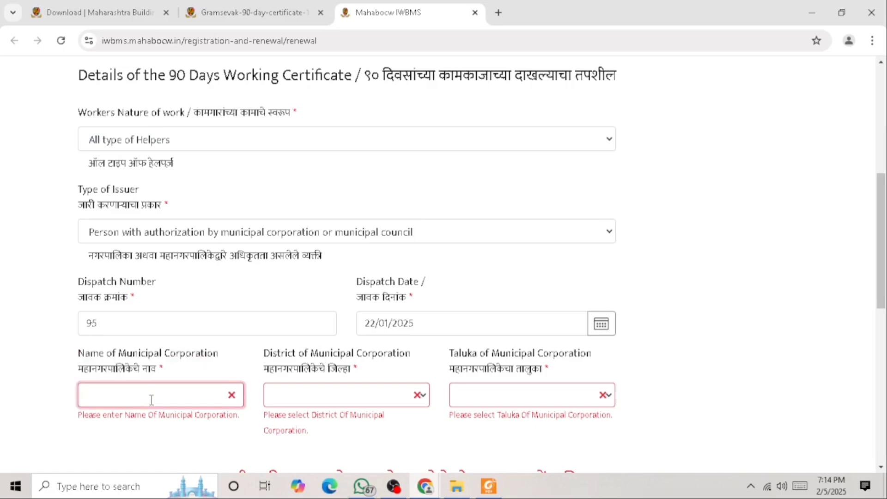
type("P")
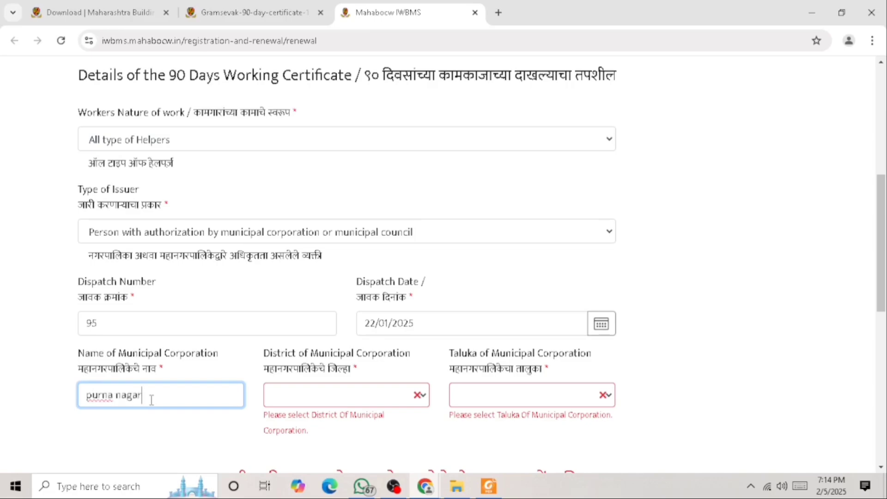
type("urna nagarparishad")
left_click(171, 451)
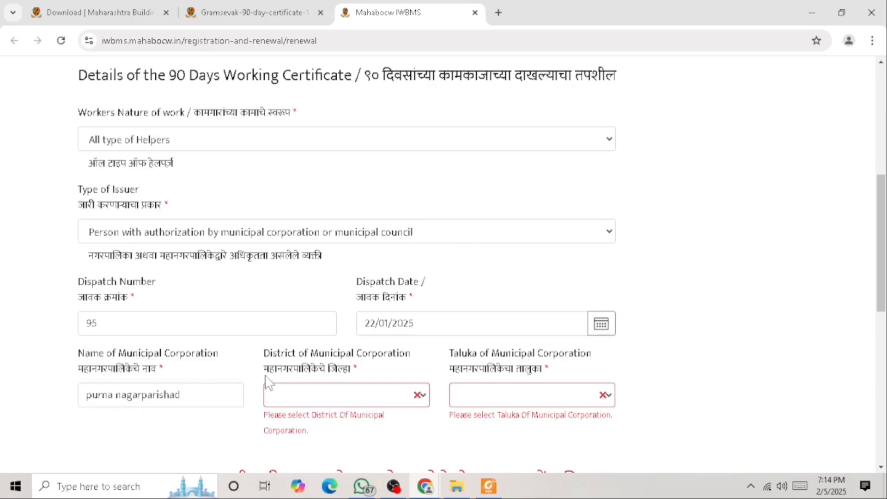
Set the municipal corporation's district to Parbhani and its taluka to Purna
left_click_drag(268, 356, 370, 371)
left_click(363, 390)
scroll(327, 214, "down", 5)
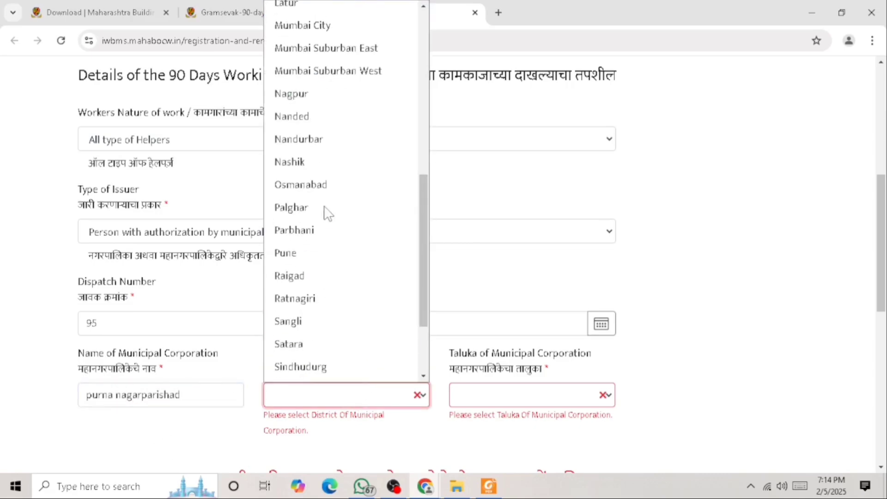
left_click(313, 231)
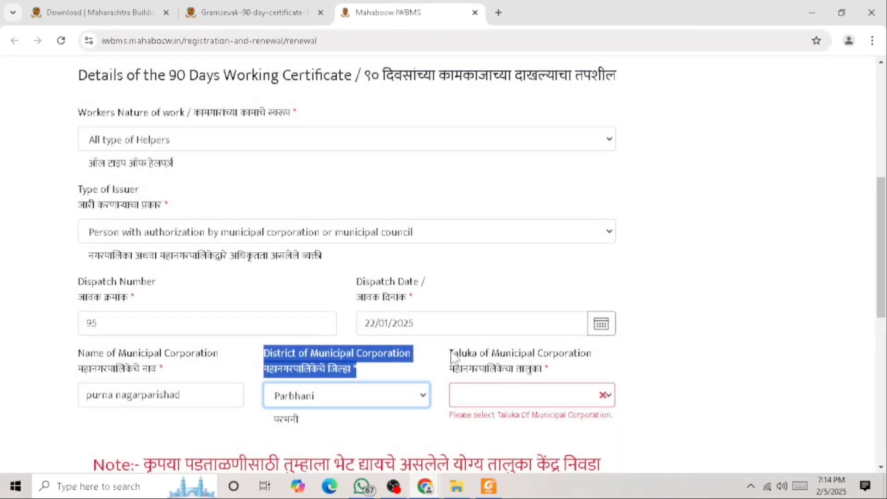
left_click_drag(451, 350, 562, 391)
left_click(548, 395)
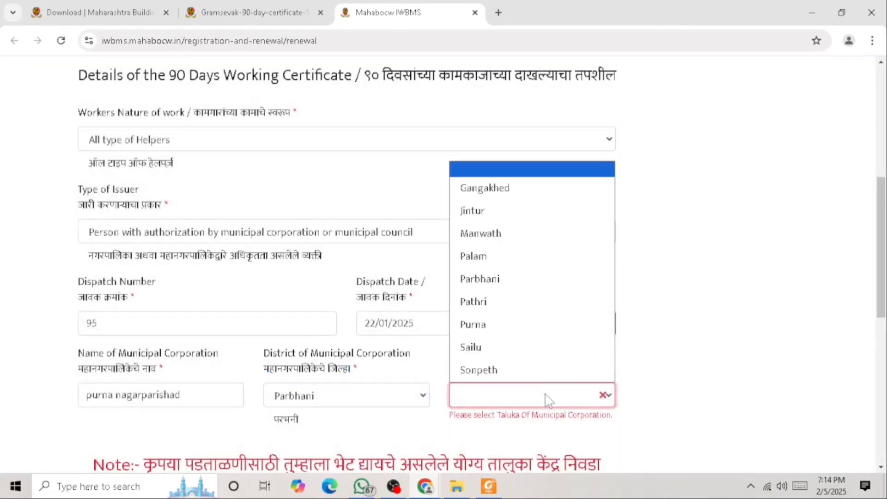
left_click(494, 325)
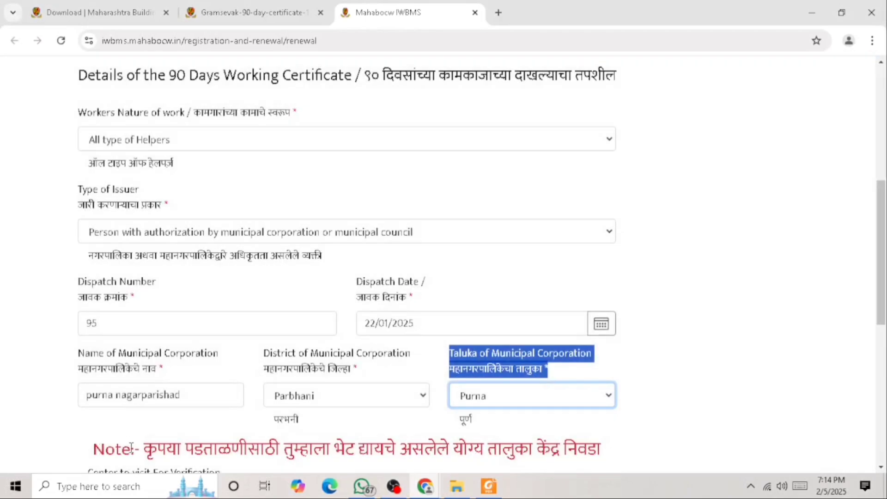
Choose Parbhani District as the center to visit for verification
left_click_drag(139, 449, 616, 450)
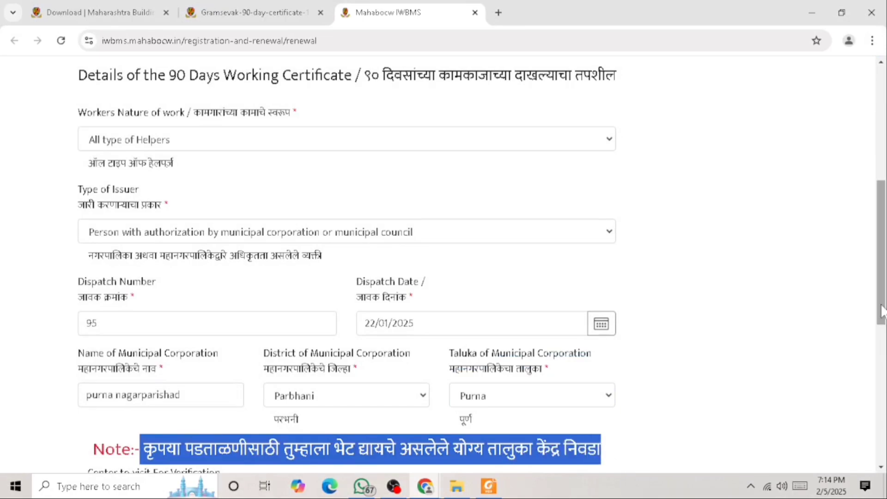
left_click_drag(882, 311, 881, 434)
left_click(379, 164)
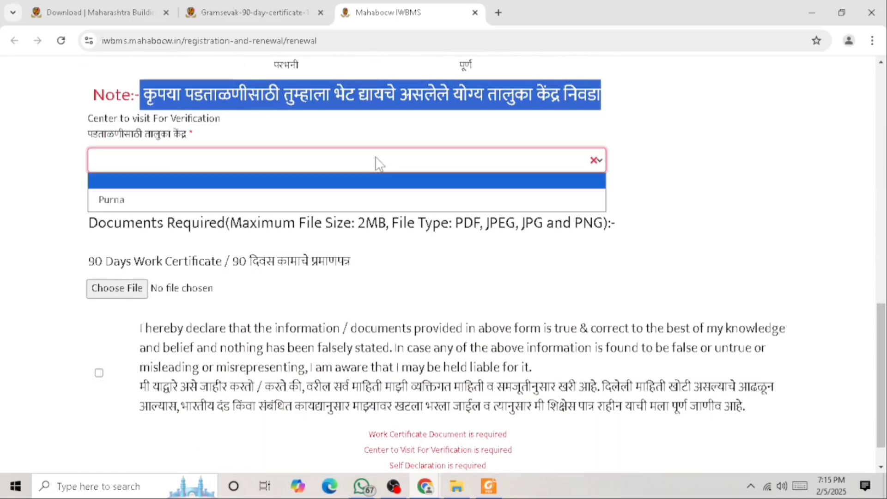
left_click(379, 164)
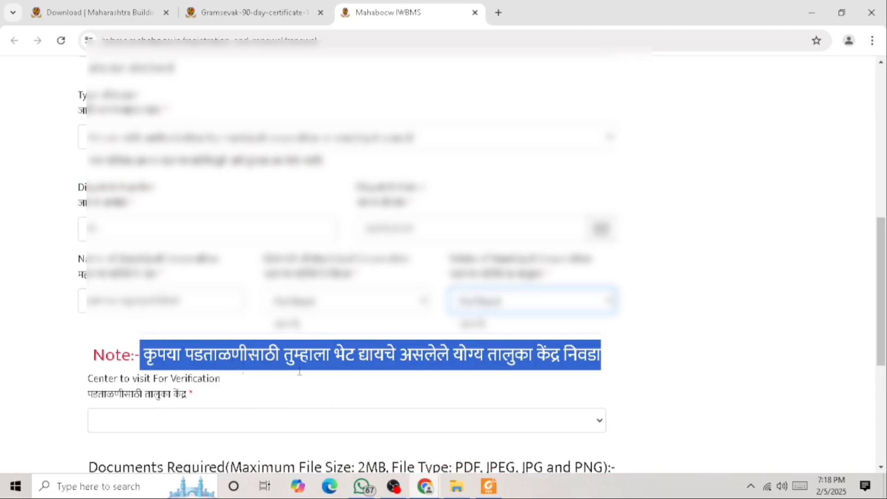
scroll(478, 361, "down", 4)
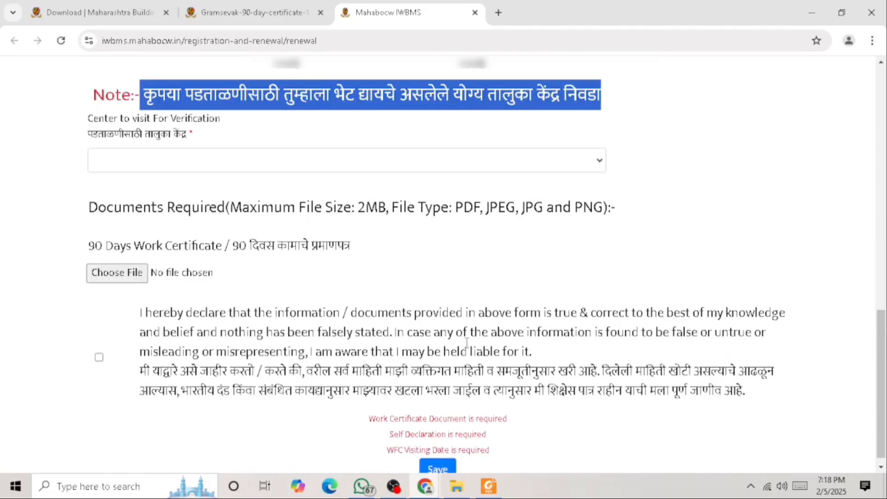
left_click_drag(882, 365, 882, 372)
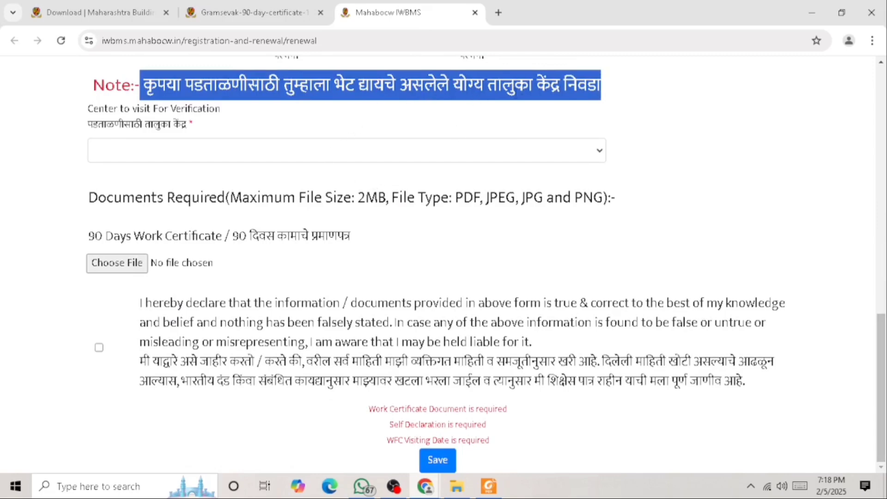
left_click_drag(91, 126, 194, 130)
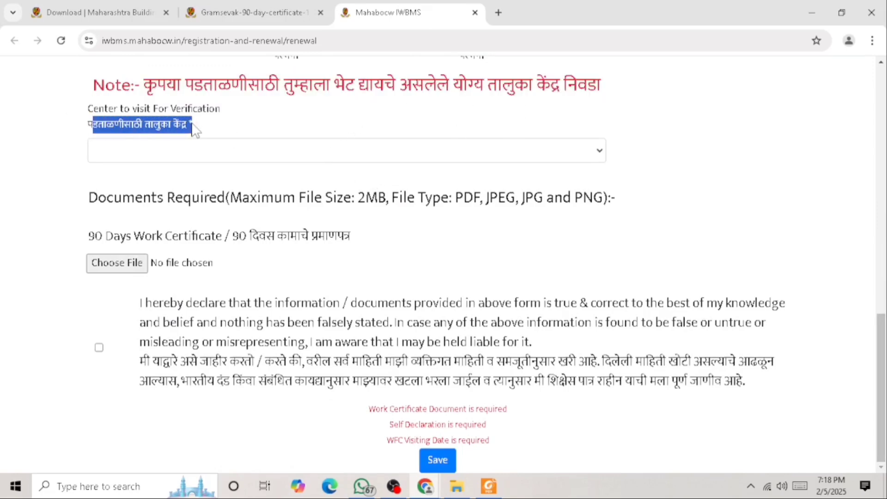
left_click(138, 150)
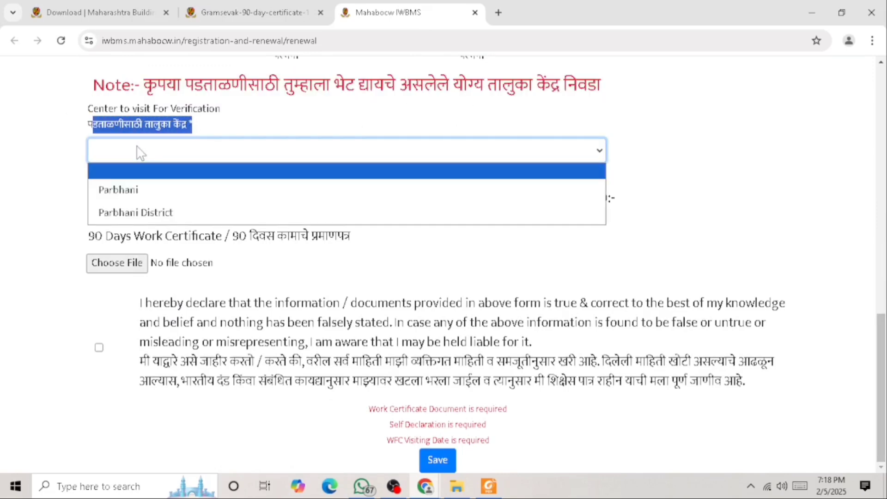
left_click(117, 214)
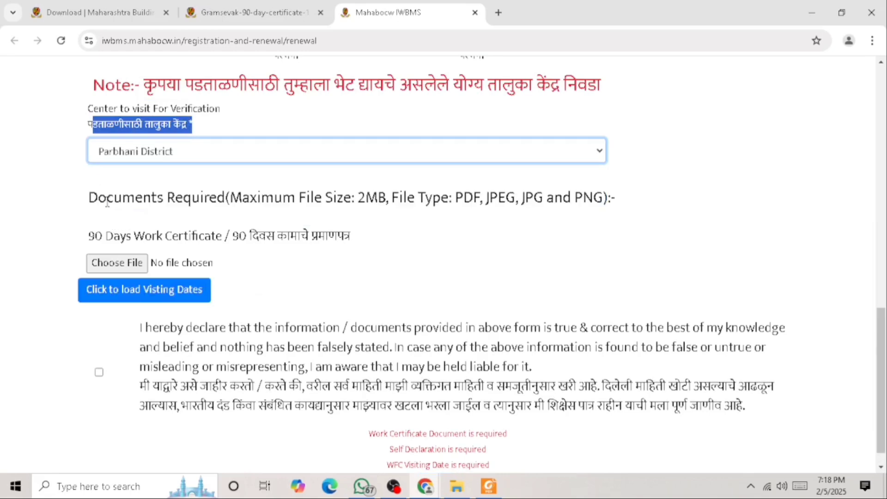
Upload the worker's 90-day certificate PDF from the Desktop as the 90 Days Work Certificate
left_click_drag(92, 199, 636, 211)
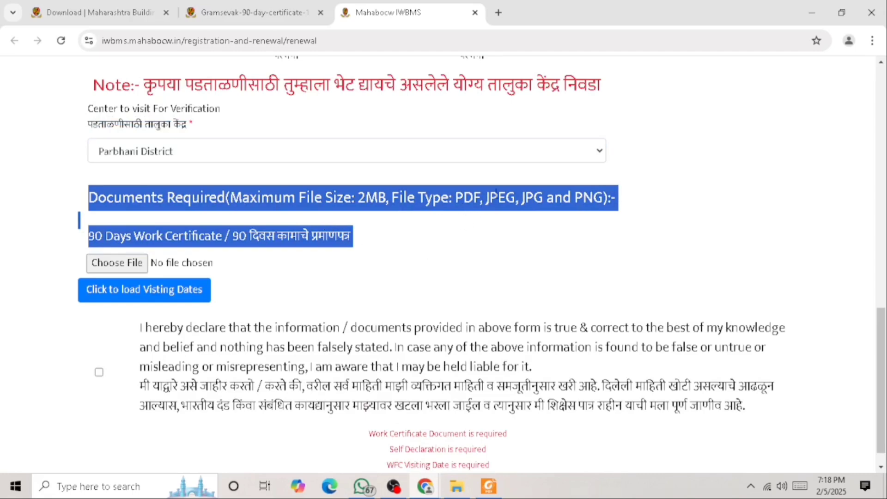
left_click(116, 263)
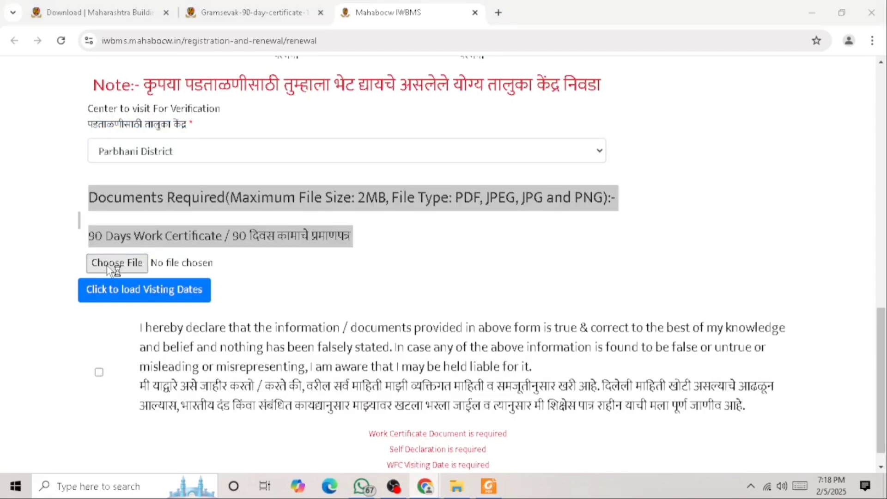
scroll(280, 198, "down", 5)
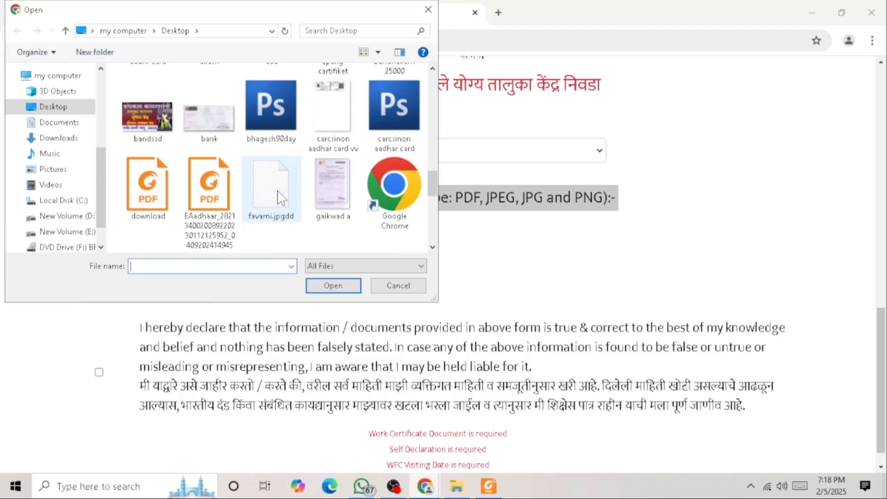
scroll(281, 197, "down", 3)
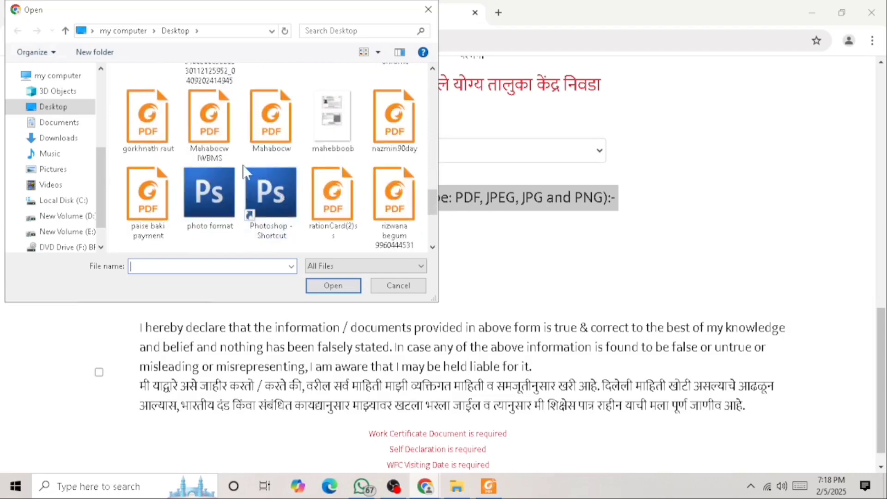
left_click(394, 131)
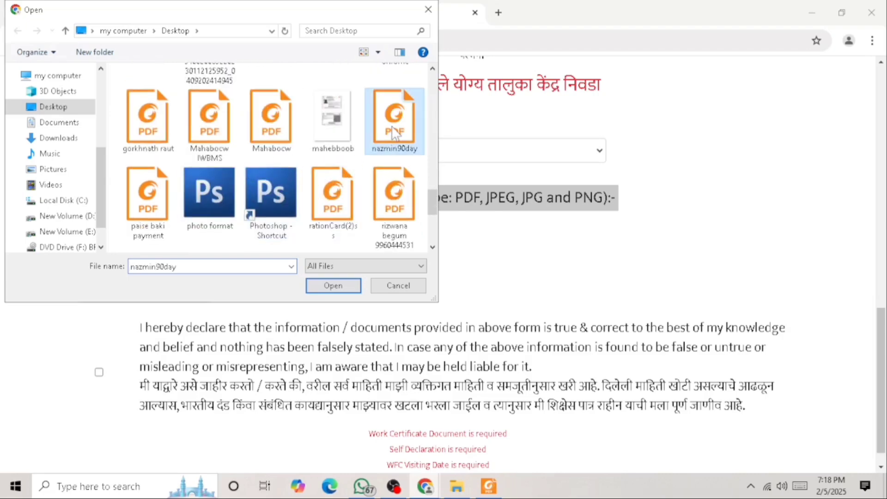
right_click(393, 128)
left_click(372, 156)
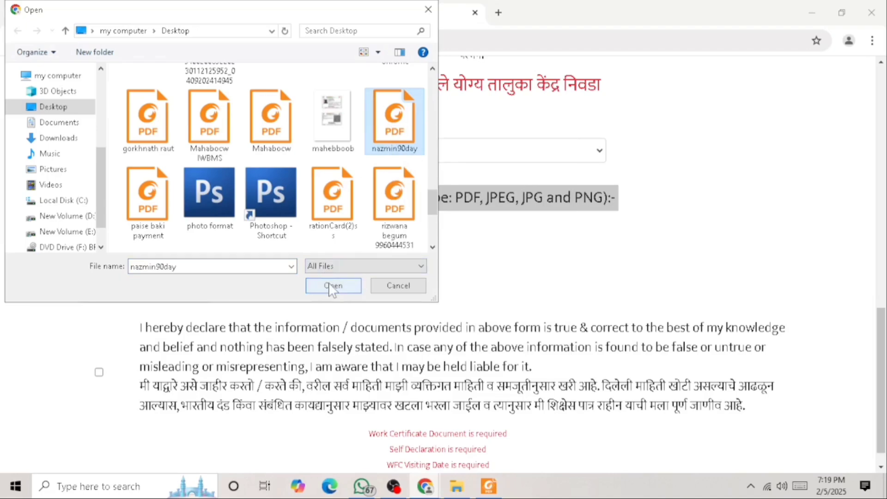
left_click(332, 286)
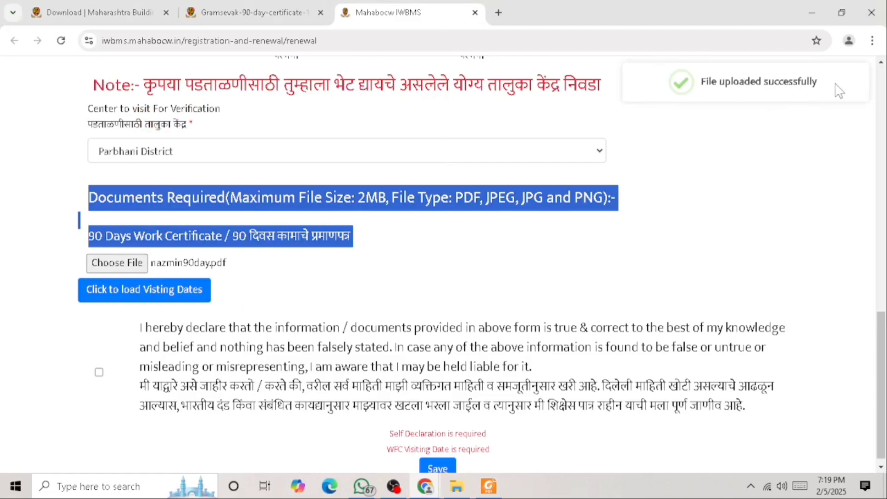
Load the available visiting dates and set the WFC visiting date to 11/02/2025
left_click(160, 291)
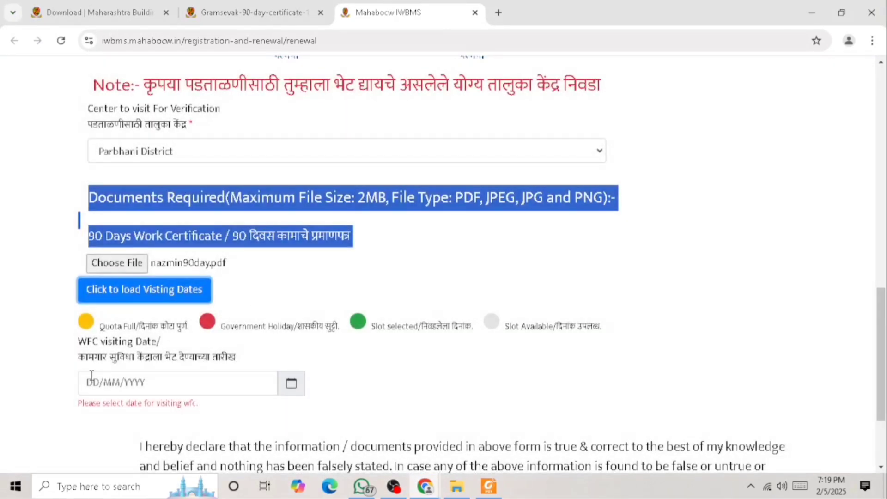
left_click_drag(79, 357, 195, 368)
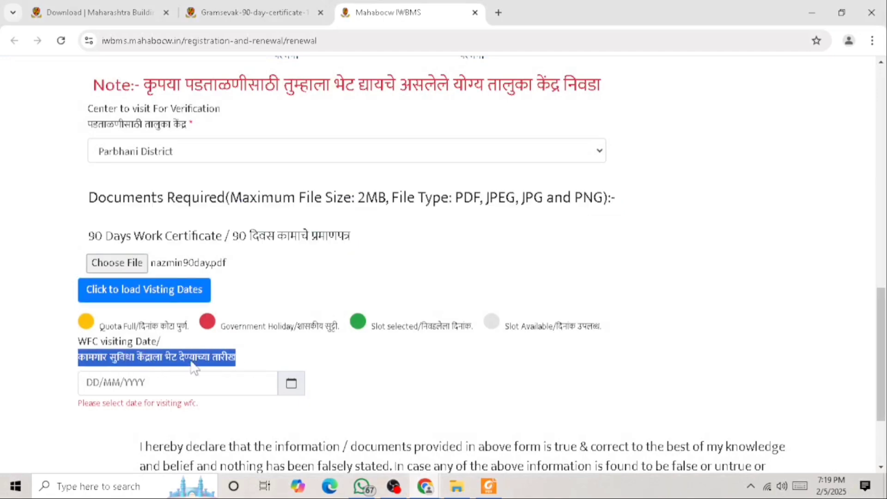
left_click(292, 384)
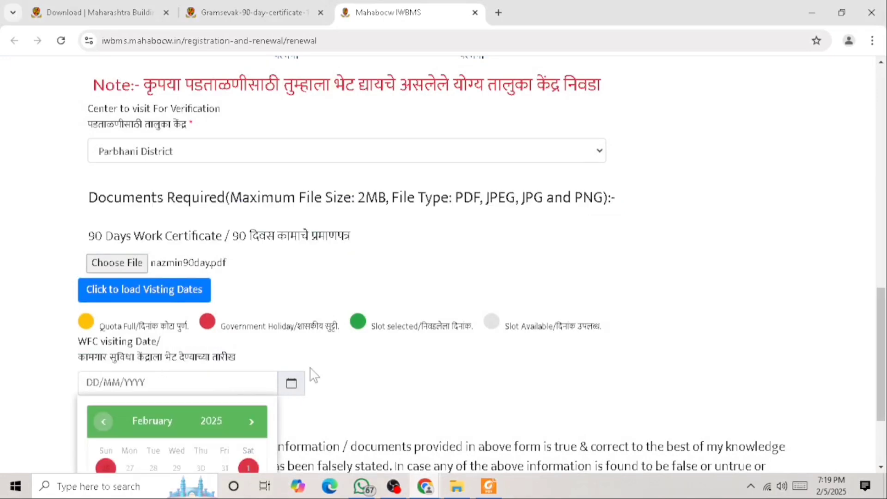
scroll(311, 374, "down", 3)
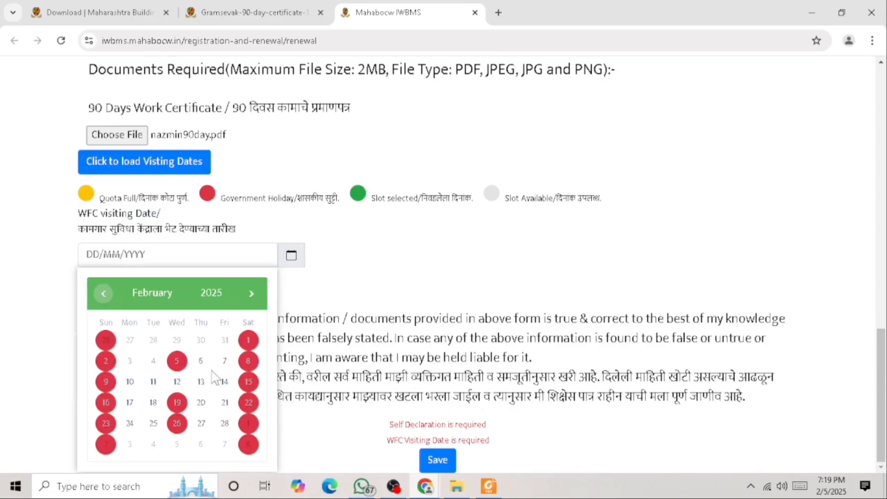
left_click(152, 383)
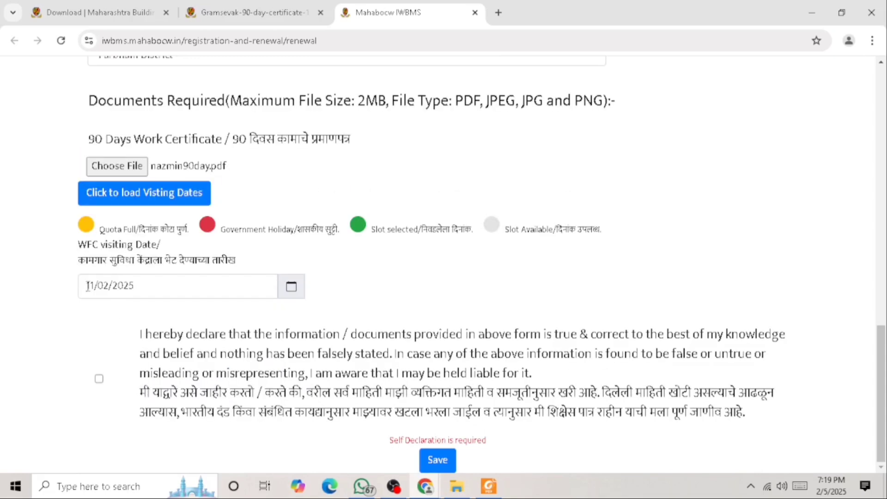
Accept the self-declaration and submit the renewal form, verifying it with the OTP sent to the worker
left_click(99, 378)
left_click(441, 464)
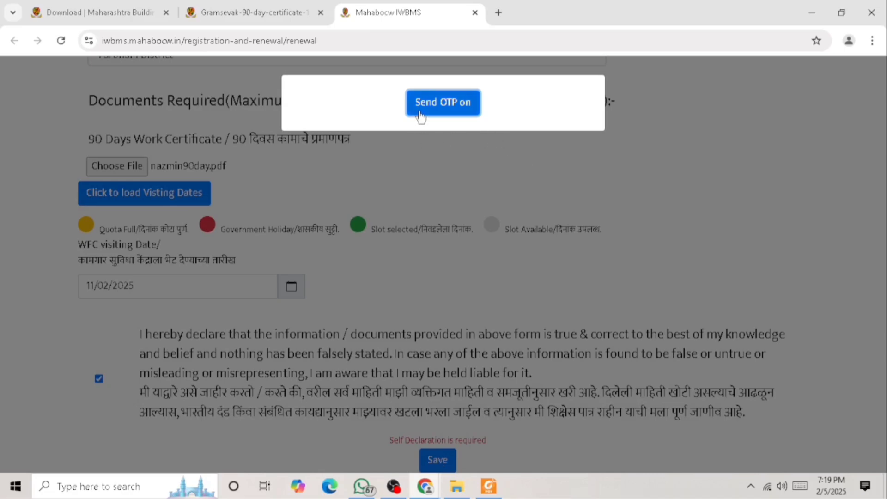
left_click(439, 109)
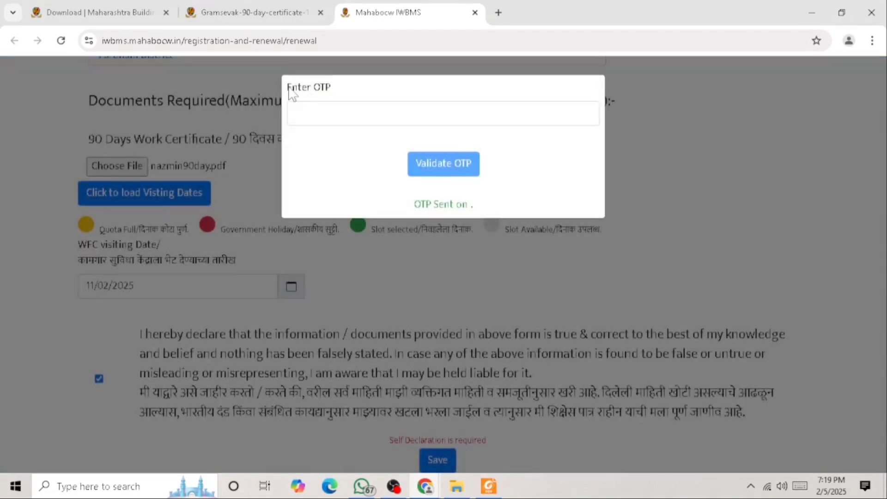
left_click_drag(289, 90, 341, 93)
left_click(340, 109)
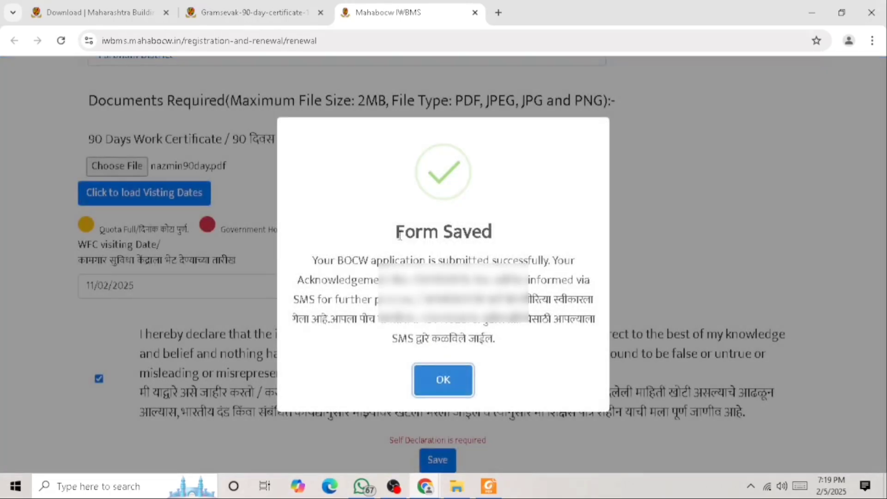
Acknowledge the form submission message and open the appointment letter
left_click_drag(396, 234, 531, 243)
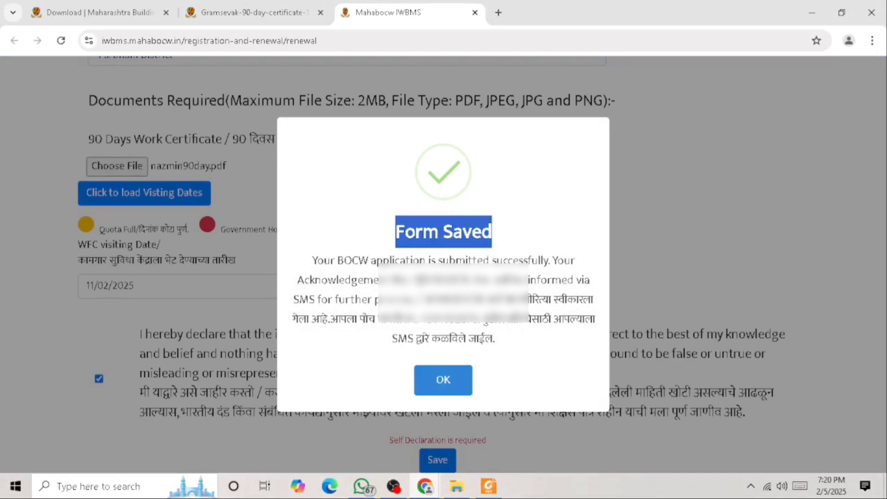
left_click_drag(413, 281, 494, 281)
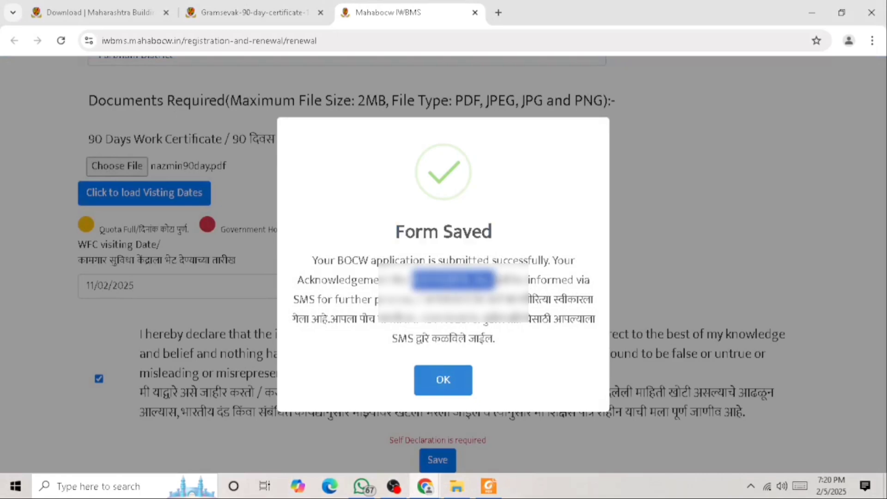
left_click(446, 379)
left_click_drag(307, 231, 574, 252)
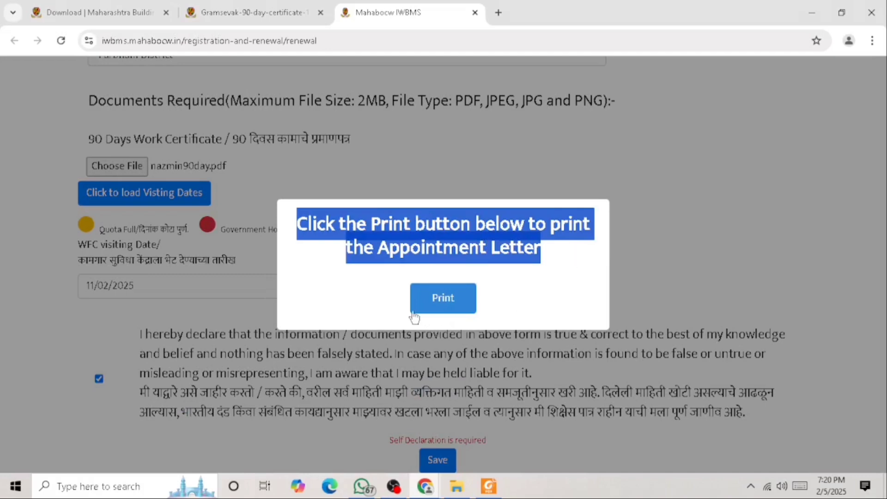
left_click(437, 305)
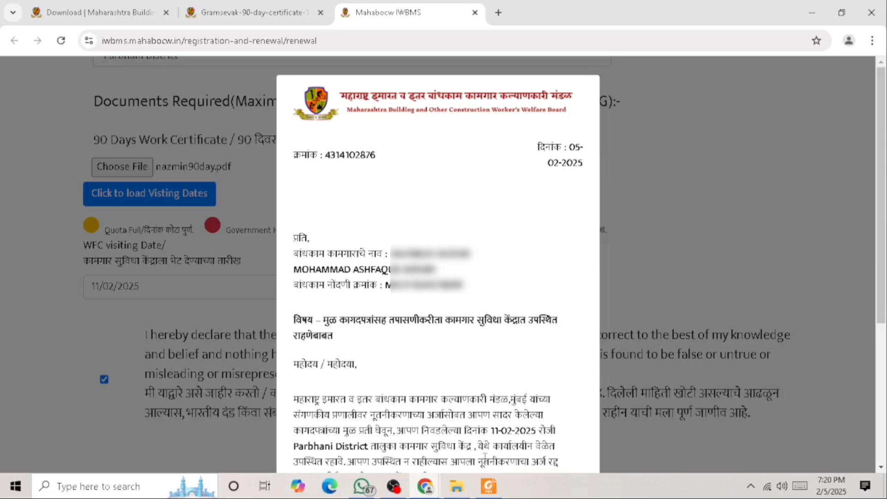
Check the visiting date in the appointment letter and read the letter through to its print option
left_click_drag(491, 430, 546, 430)
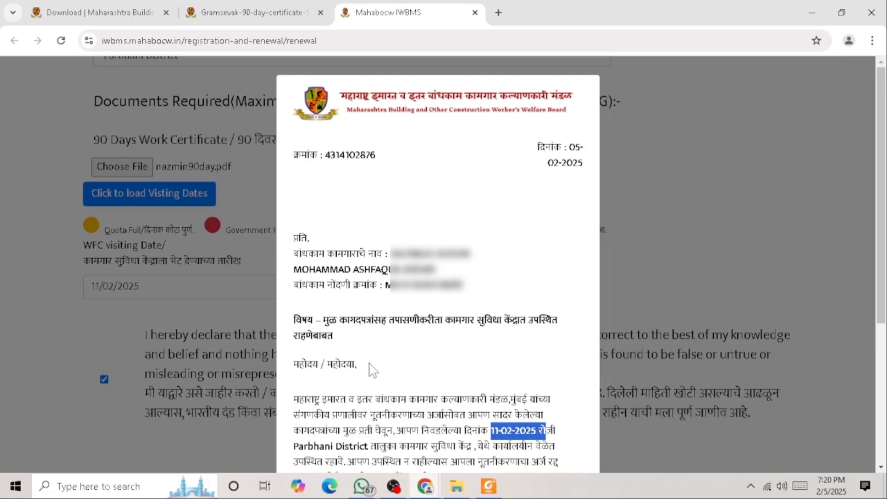
scroll(372, 369, "down", 2)
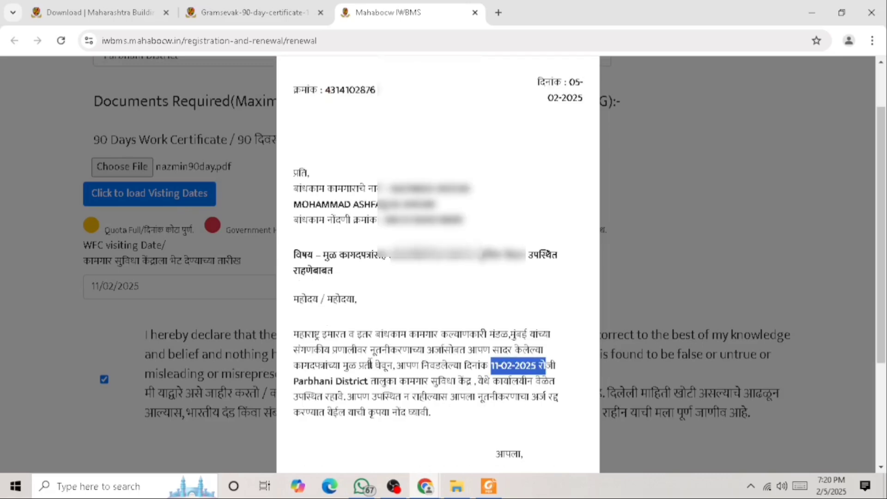
scroll(372, 370, "down", 3)
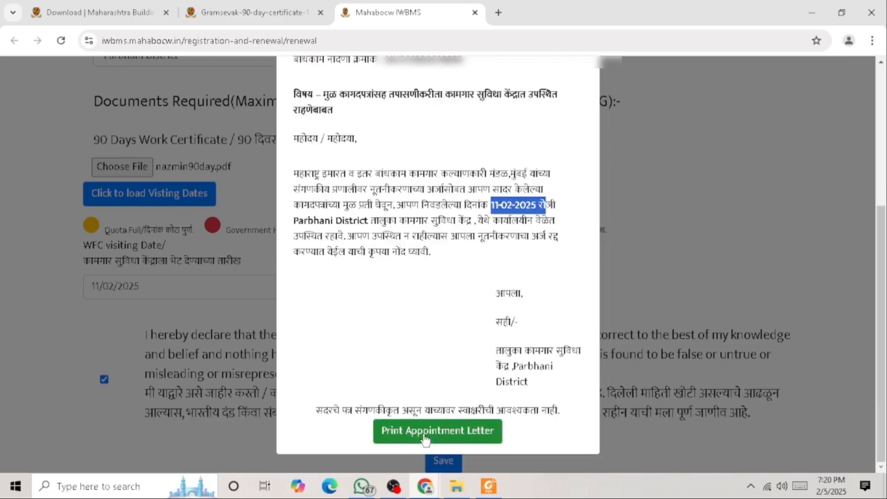